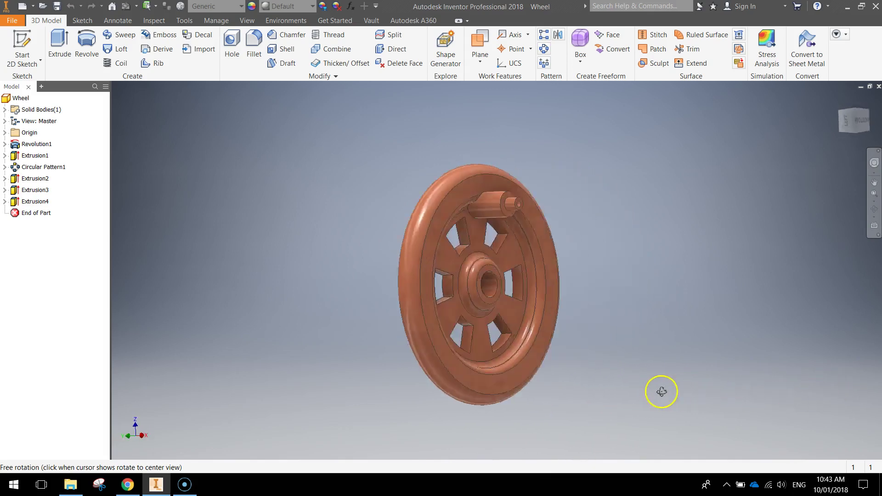
Step: Create a new metric part file from the Standard (mm).ipt template
key("Escape")
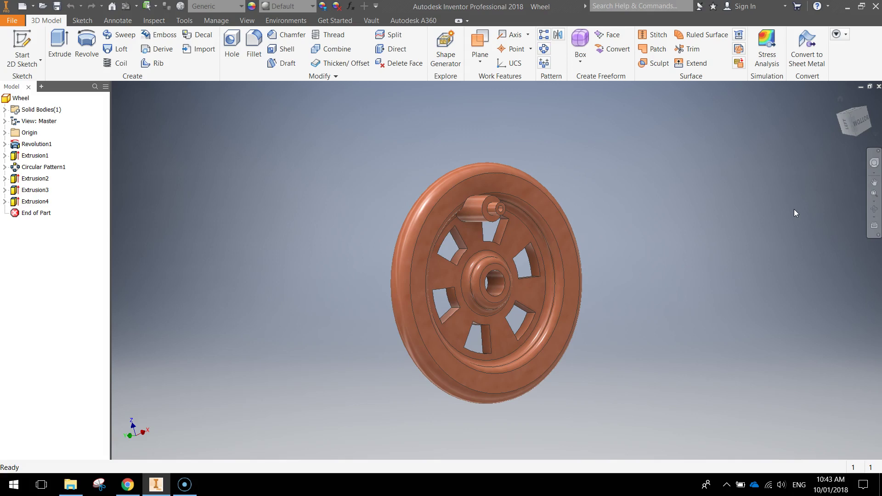
middle_click_drag(778, 210, 688, 298, "shift")
left_click(12, 22)
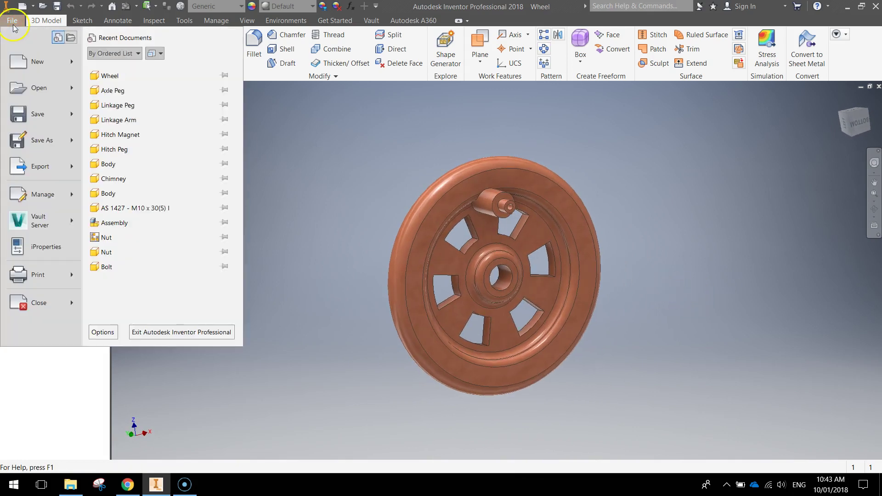
left_click(28, 68)
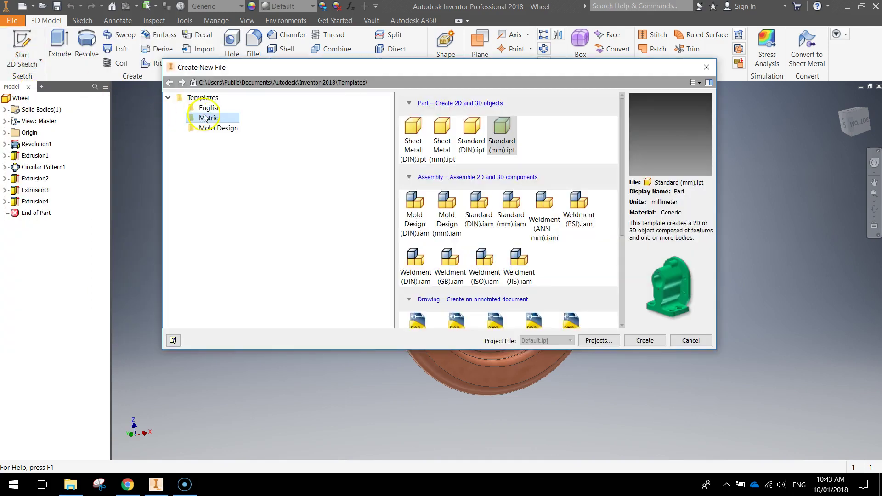
left_click(505, 136)
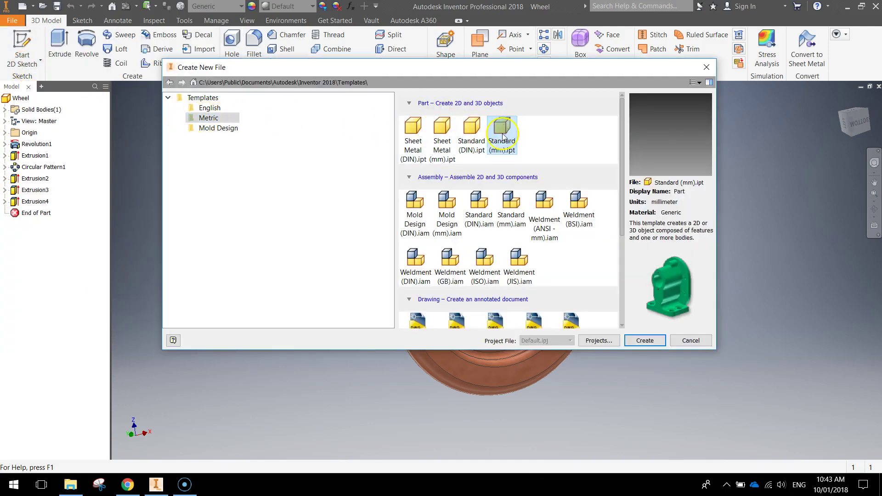
left_click(635, 339)
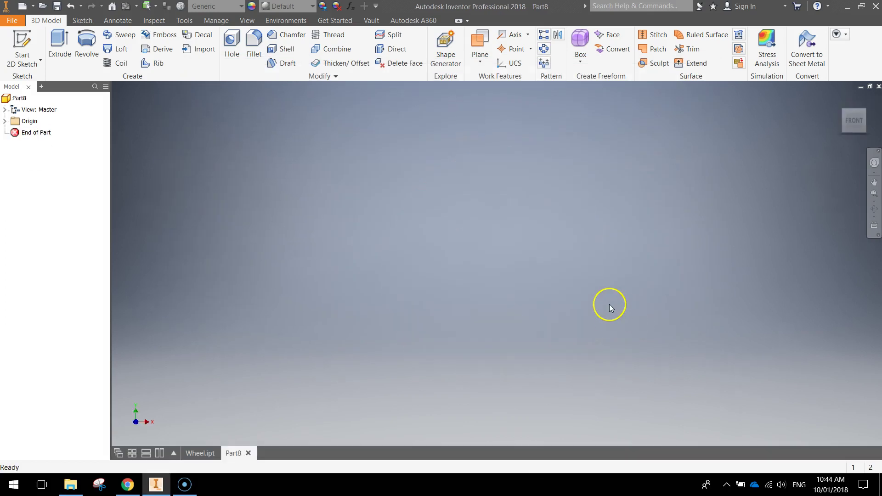
Step: Start a 2D sketch on the XY plane
left_click(22, 38)
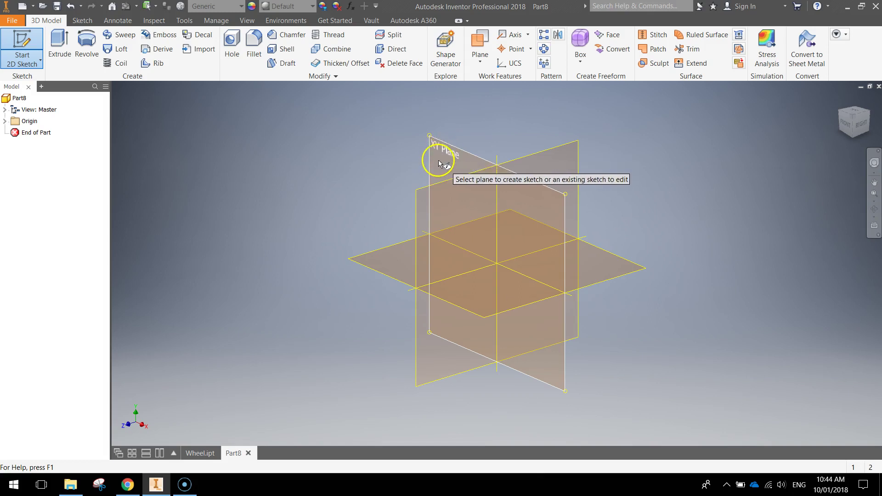
left_click(439, 160)
mouse_move(381, 189)
middle_mouse_down()
mouse_move(573, 295)
mouse_move(631, 313)
middle_mouse_up()
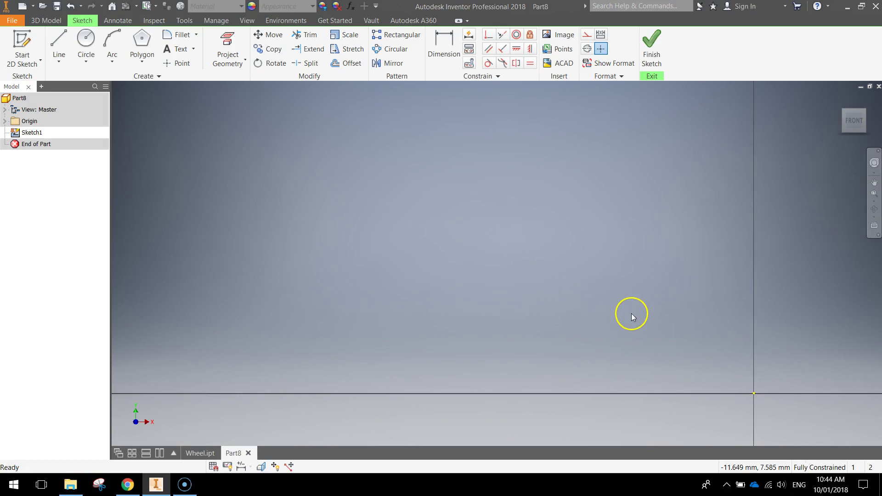
Step: Sketch three connected lines above and left of the origin: about 8.7 mm down, a shorter stretch right, and about half the height back up
left_click(56, 40)
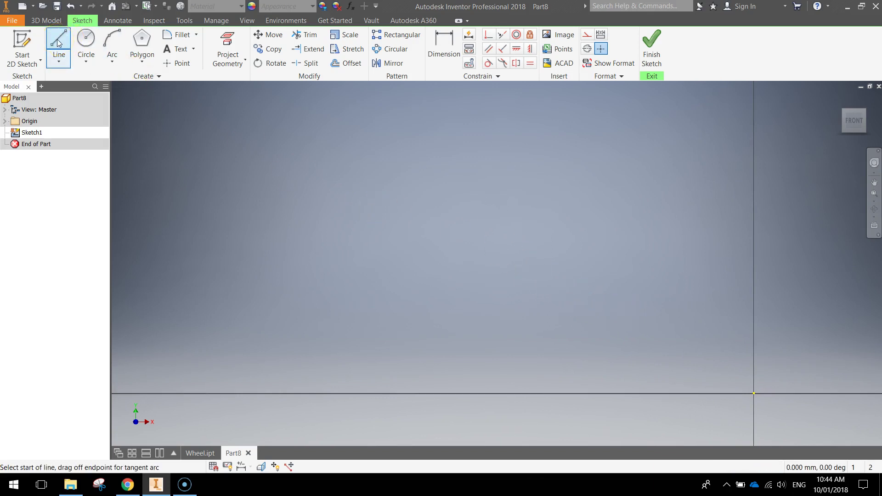
left_click(270, 147)
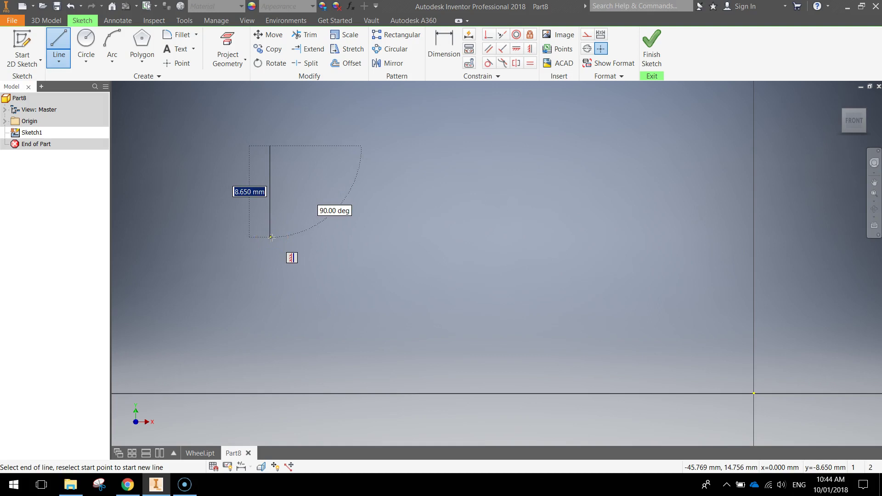
left_click(270, 238)
left_click(355, 237)
left_click(356, 191)
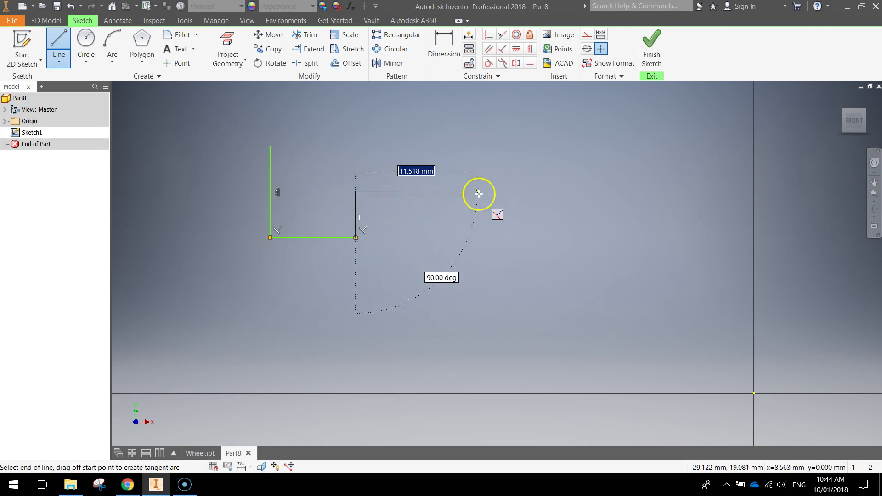
left_click(486, 193)
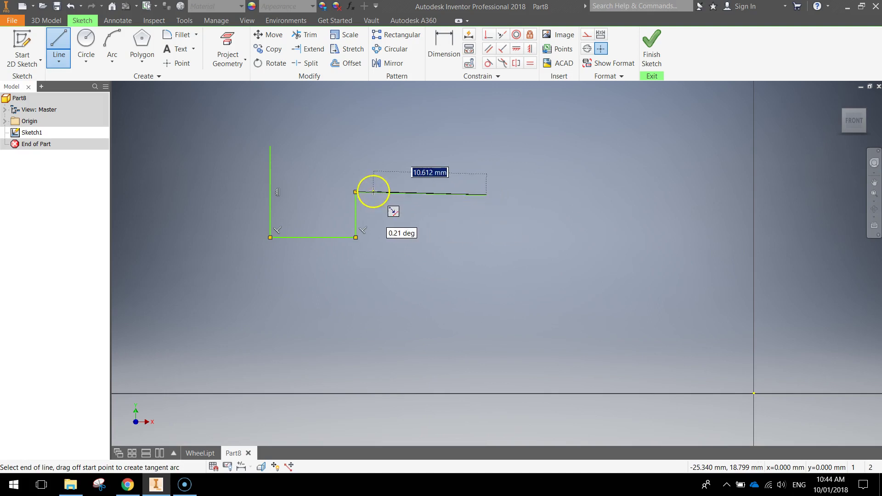
key("Escape")
key("ctrl+z")
Step: Complete the closed outline from the open end with square lines, forming a notched bar with a right side about 8.7 mm high
left_click(58, 45)
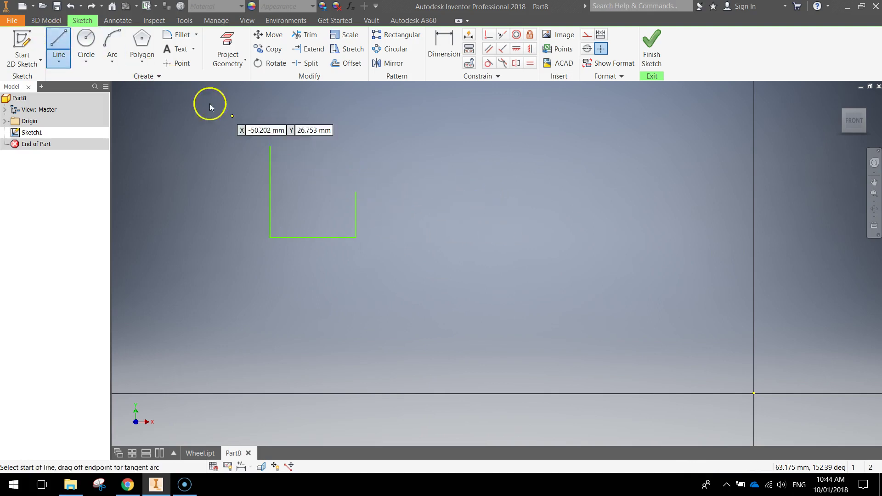
left_click(355, 192)
left_click(471, 192)
left_click(470, 237)
left_click(543, 238)
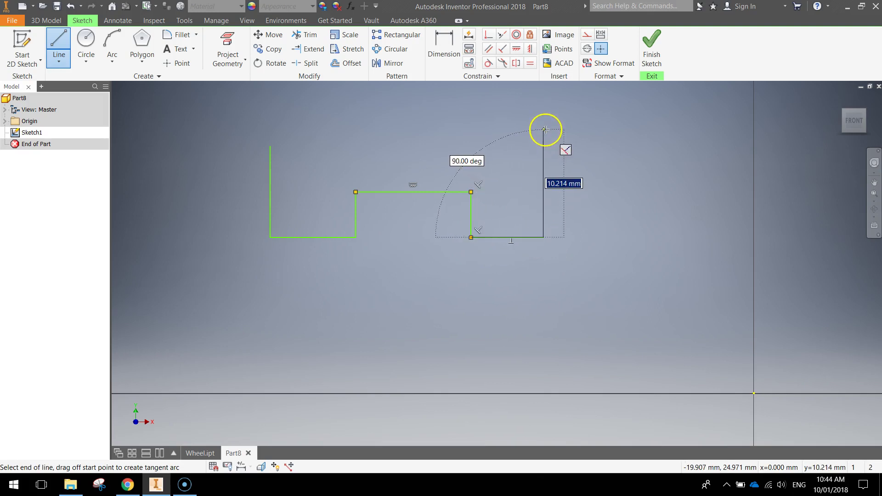
left_click(543, 147)
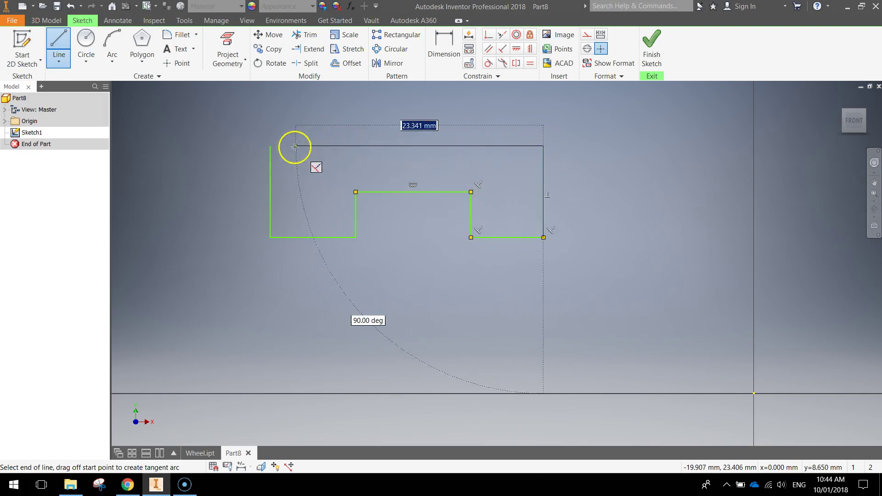
left_click(270, 146)
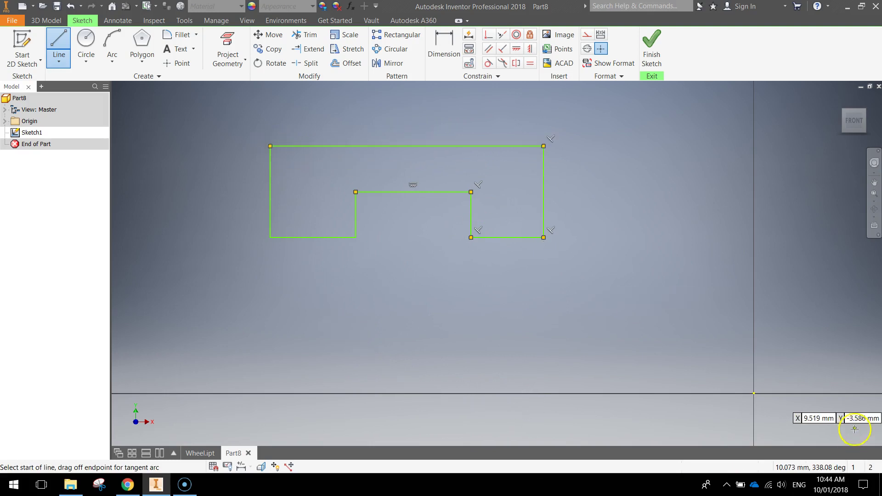
key("Escape")
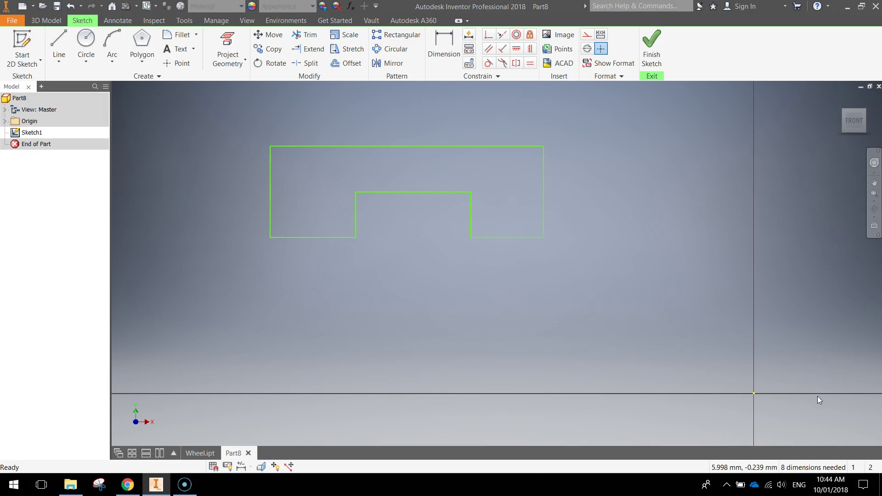
Step: Draw a vertical construction line about 30 mm long on the sketch's vertical axis, right of the notched profile
mouse_move(817, 396)
middle_mouse_down()
mouse_move(828, 420)
mouse_move(701, 282)
mouse_move(698, 329)
mouse_move(756, 397)
mouse_move(725, 370)
mouse_move(733, 372)
middle_mouse_up()
scroll(757, 398, "down", 1)
left_click(64, 41)
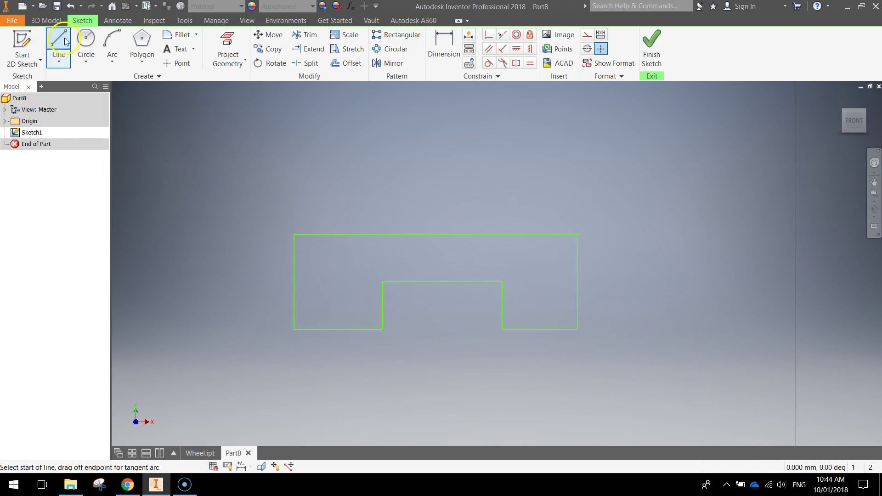
left_click(587, 37)
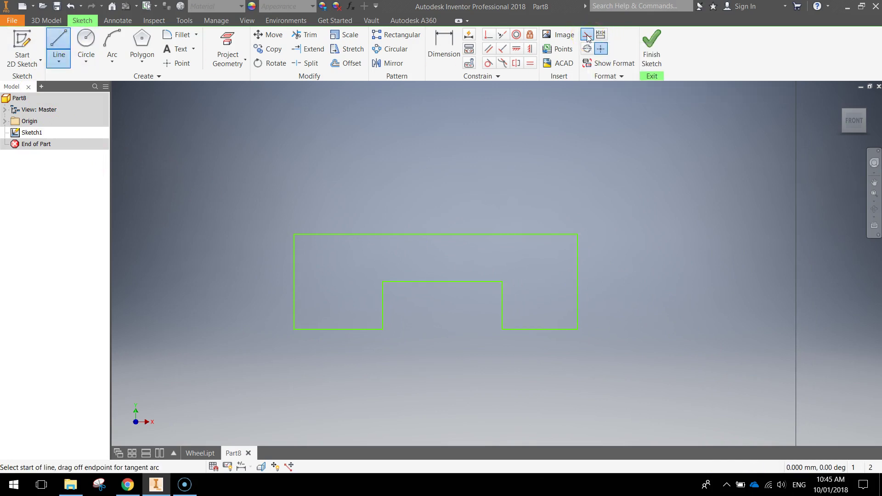
left_click(795, 108)
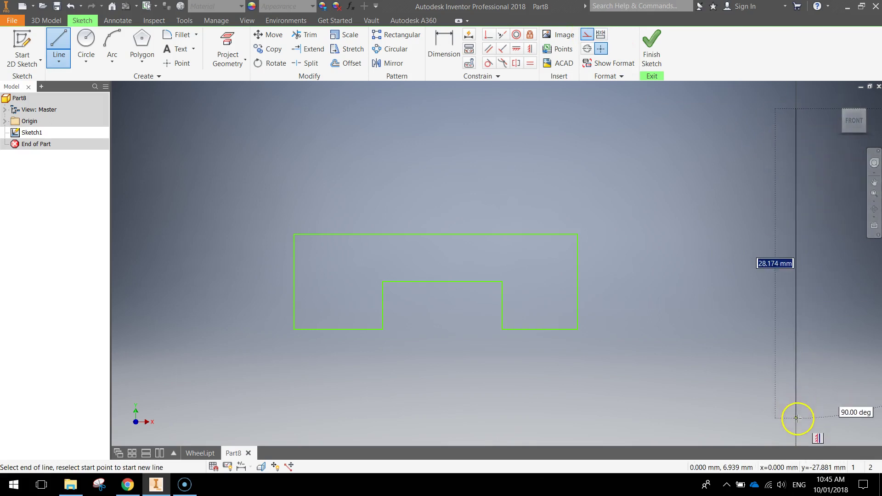
left_click(795, 439)
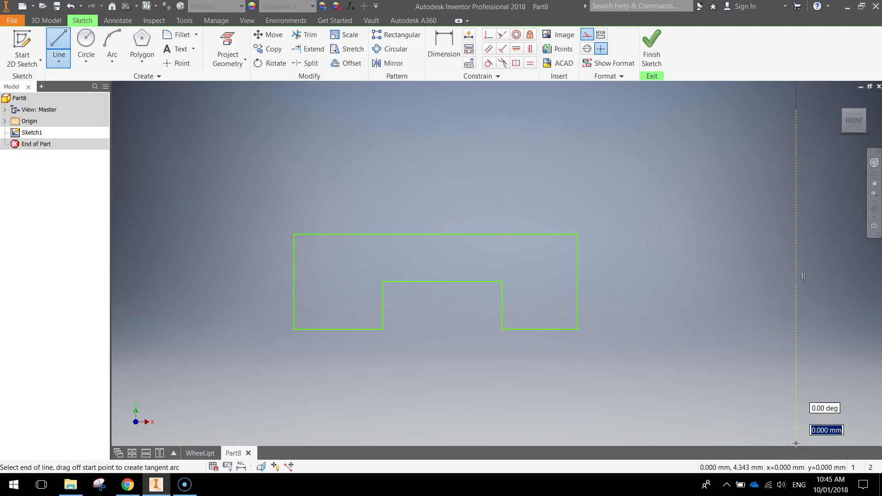
key("Escape")
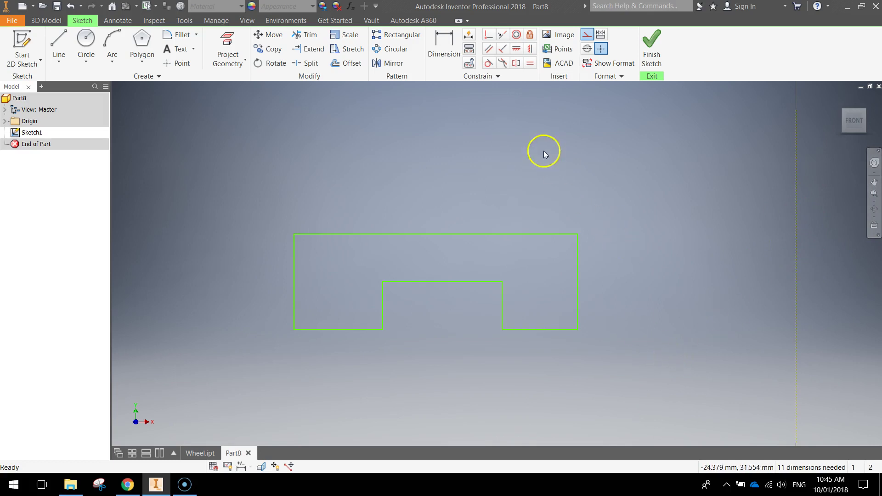
Step: Dimension the notch's left vertical edge as 3 mm
left_click(446, 54)
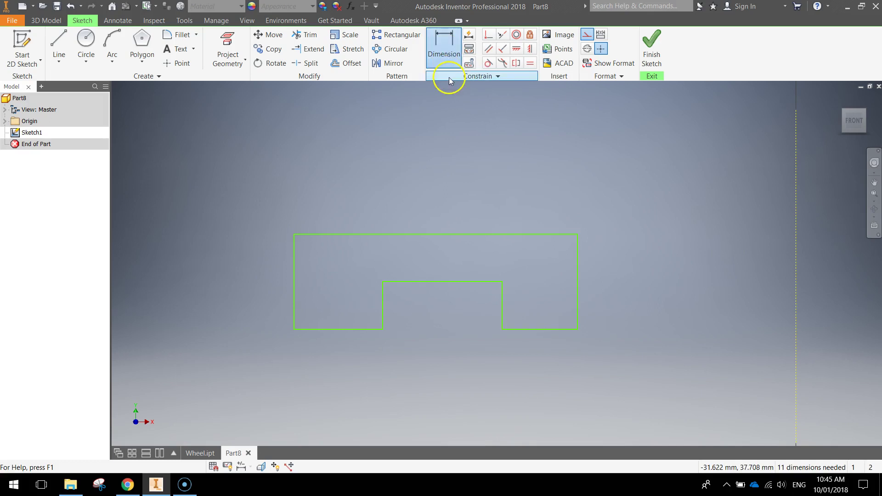
left_click(383, 303)
left_click(363, 304)
type("3")
key("Return")
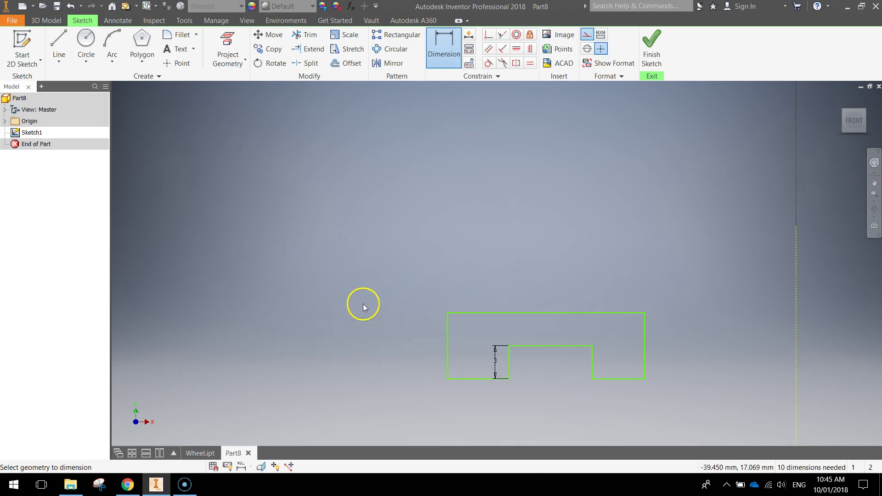
Step: Dimension the distance between the notch's upper edge and the profile's top edge as 3 mm
scroll(698, 359, "up", 3)
middle_click_drag(674, 370, 738, 262)
scroll(740, 264, "down", 2)
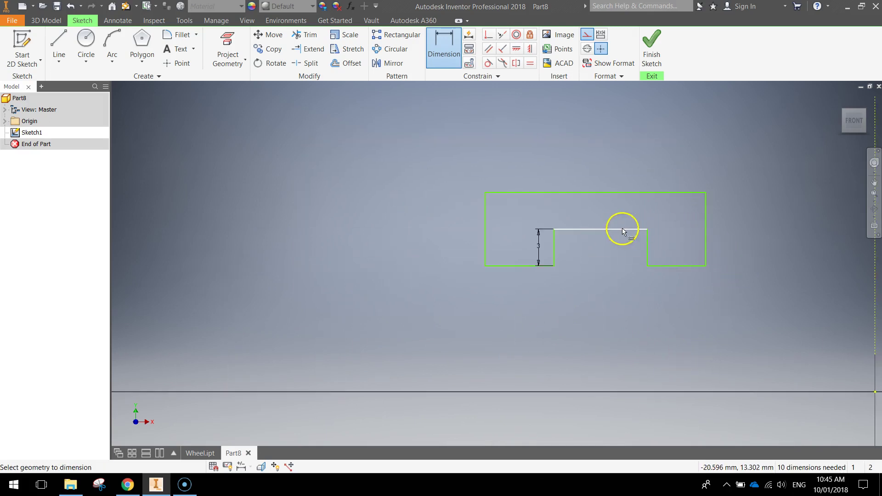
left_click(597, 230)
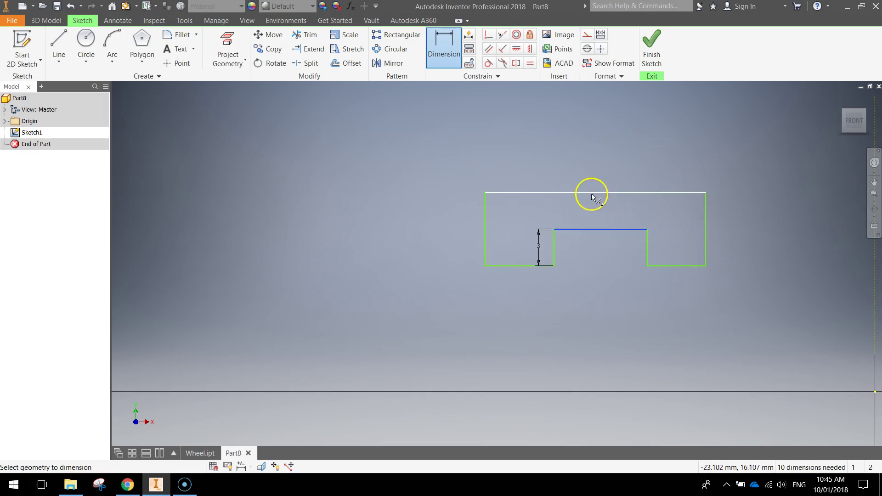
left_click(609, 192)
left_click(603, 211)
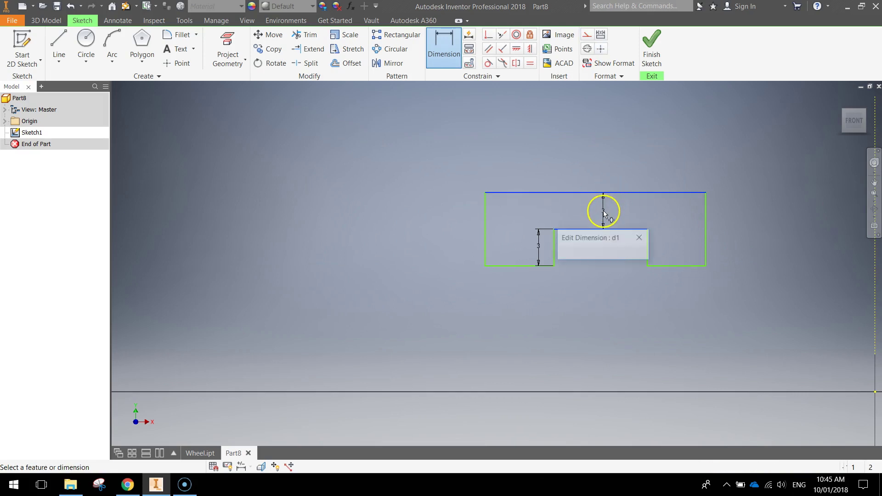
key("BackSpace")
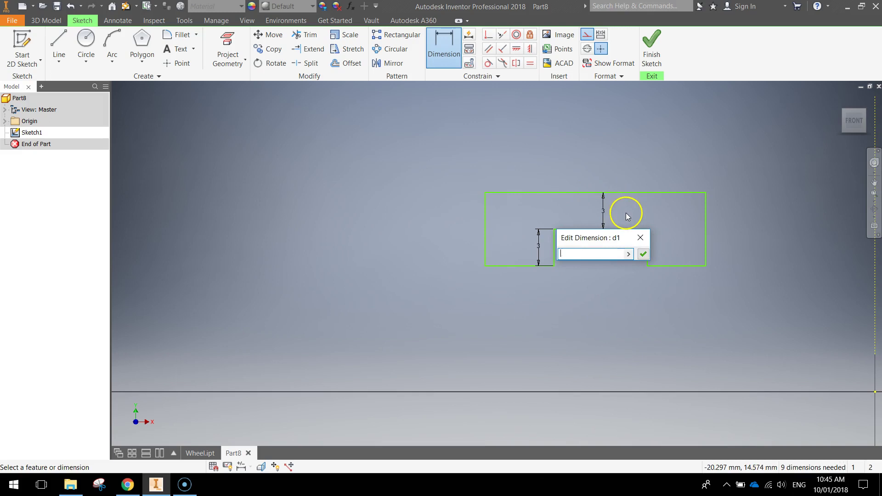
type("3")
key("Return")
Step: Dimension the right leg's width, from the notch's right edge to the profile's outer right edge, as 3 mm
mouse_move(719, 304)
middle_mouse_down()
mouse_move(564, 300)
mouse_move(574, 296)
middle_mouse_up()
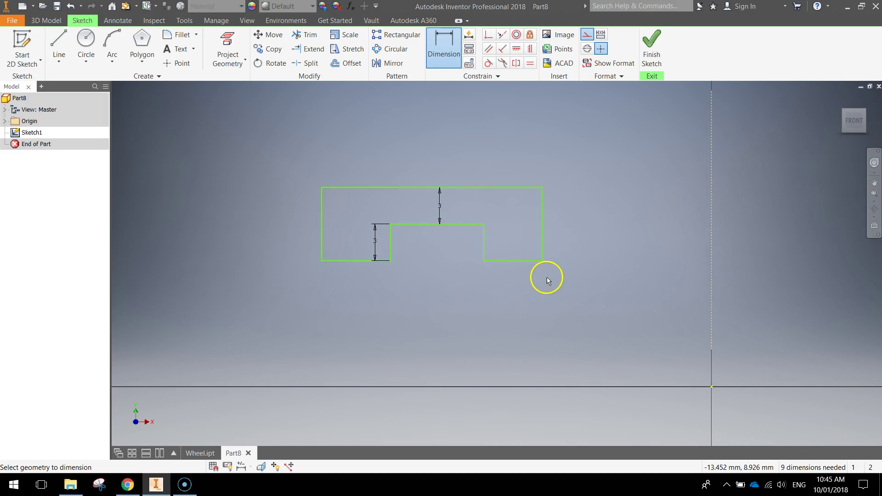
left_click(483, 237)
left_click(542, 242)
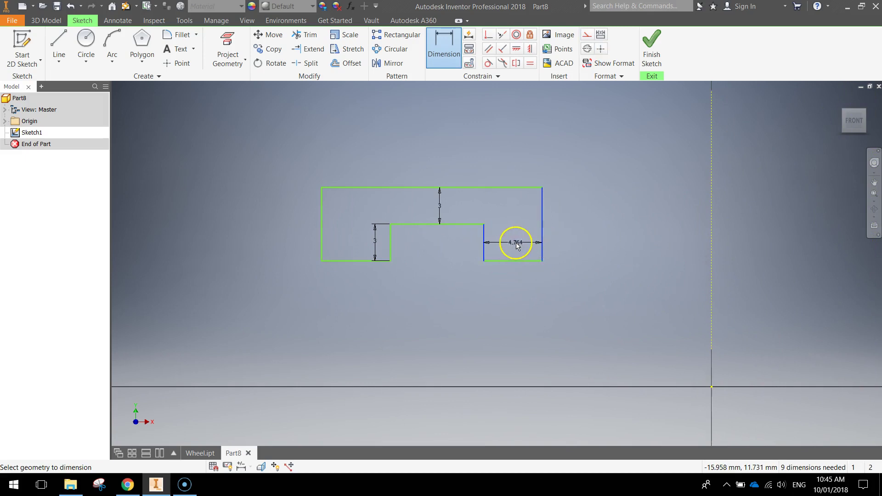
left_click(517, 246)
type("3")
key("Return")
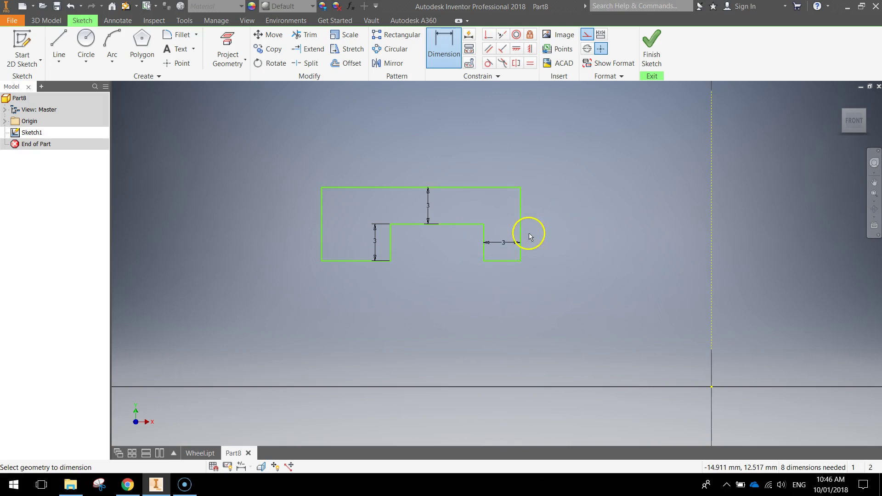
Step: Dimension the horizontal distance from the profile's upper-left corner to the construction line as 25 mm
left_click(322, 187)
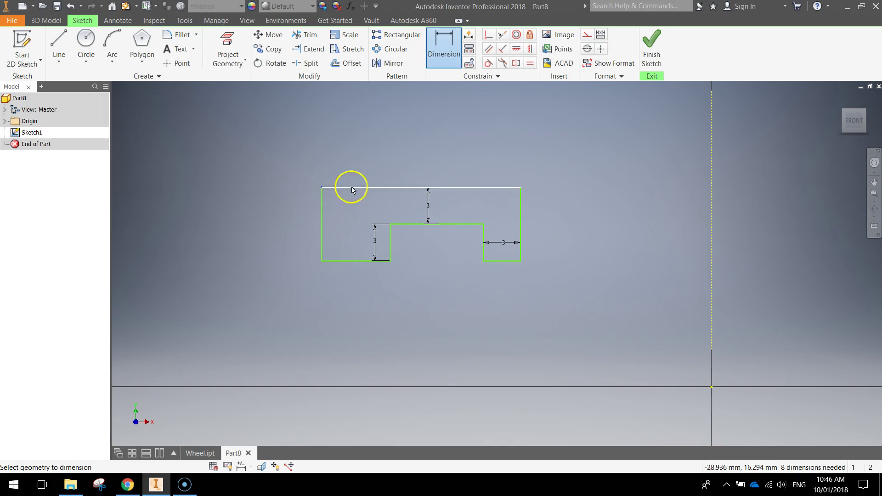
left_click(711, 182)
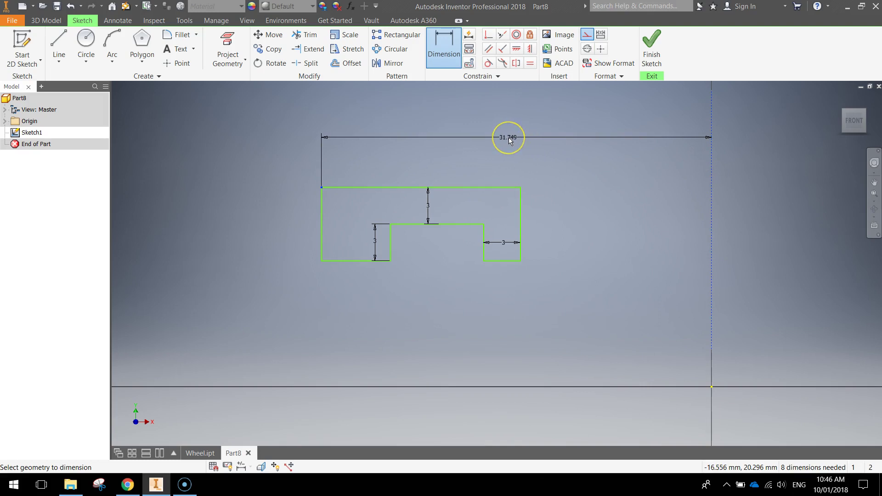
left_click(509, 137)
type("25")
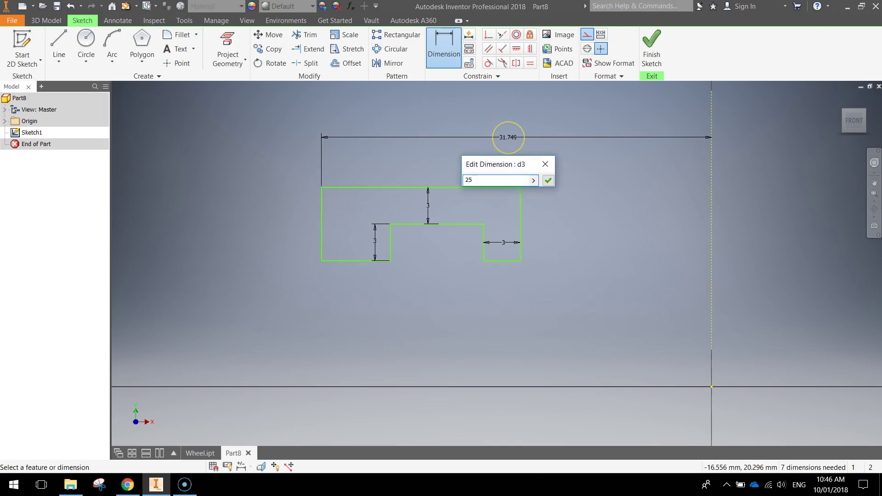
key("Return")
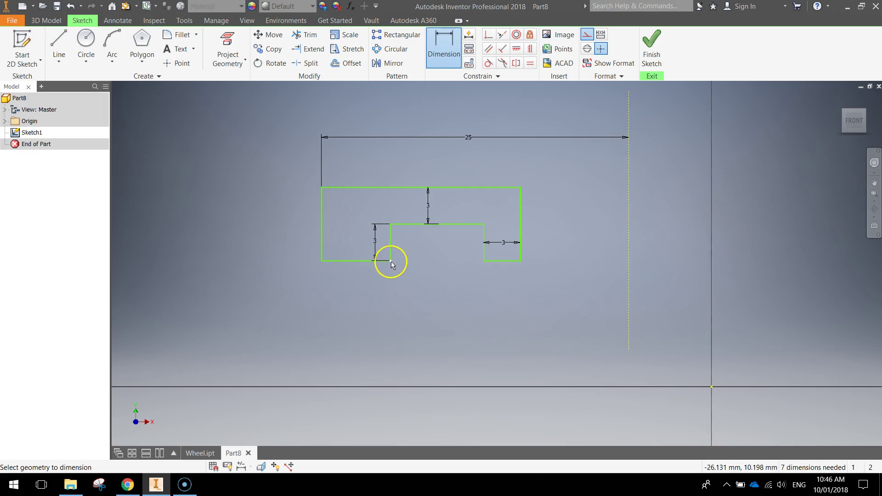
Step: Dimension the horizontal distance from the notch's lower-left corner to the construction line as 19 mm
scroll(391, 262, "up", 3)
middle_click_drag(403, 263, 370, 317)
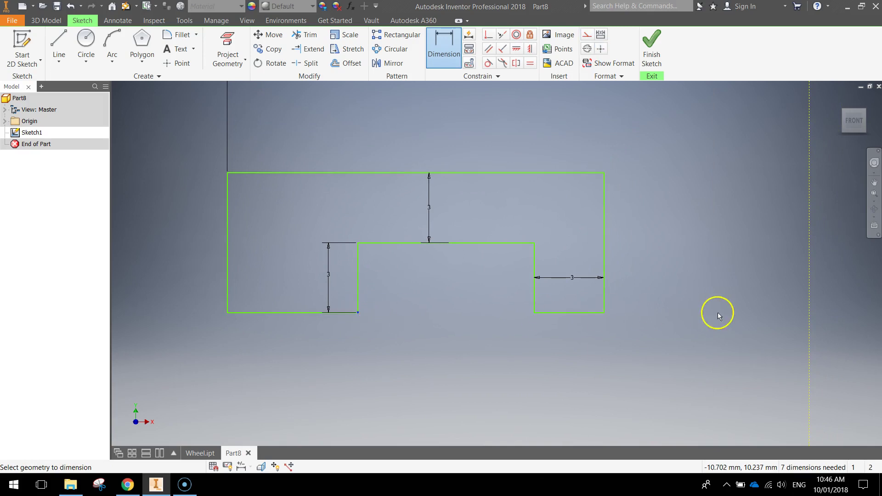
left_click(809, 296)
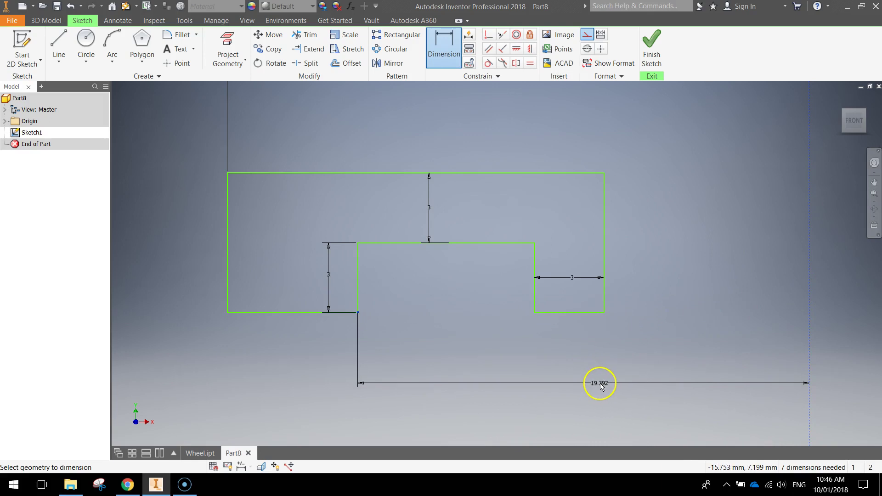
left_click(602, 387)
type("19")
key("Return")
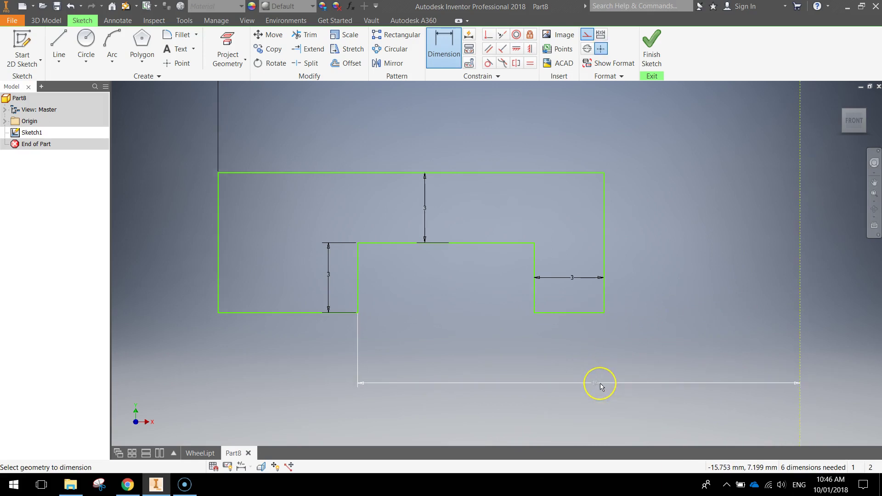
Step: Dimension the horizontal distance from the notch's lower-right corner to the construction line as 6 mm
left_click(534, 314)
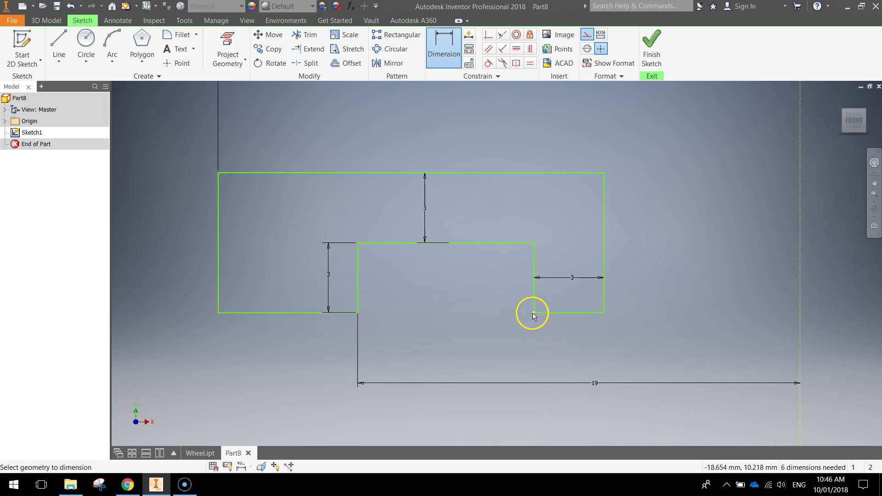
left_click(799, 311)
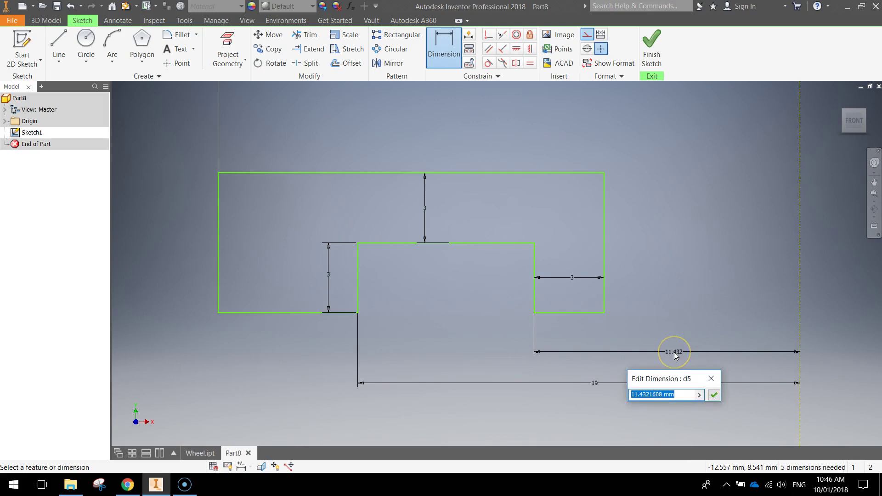
type("6")
key("Return")
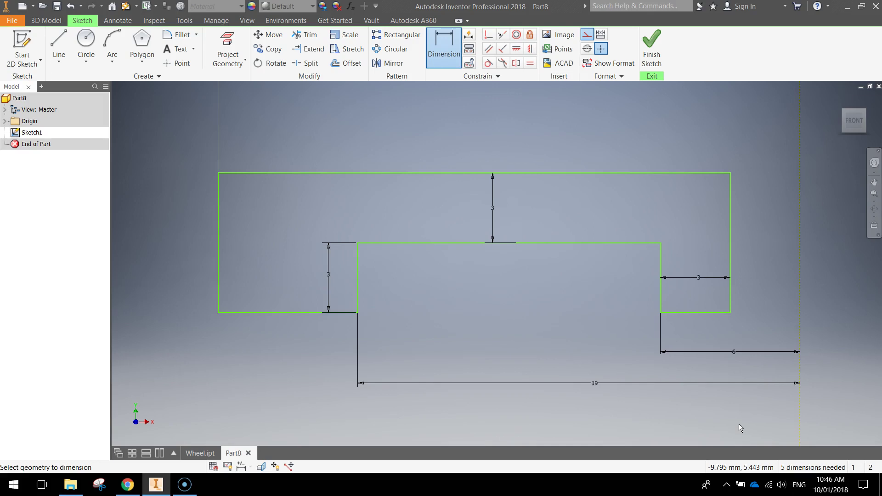
Step: Draw an outward-bulging three-point arc of 3 mm radius between the upper and lower ends of the profile's left edge
scroll(738, 425, "up", 3)
mouse_move(703, 414)
middle_mouse_down()
mouse_move(683, 372)
mouse_move(703, 371)
middle_mouse_up()
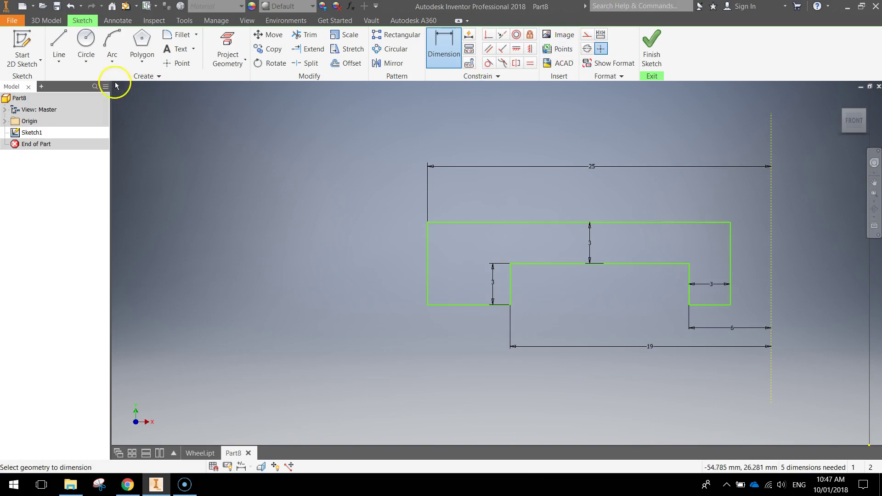
left_click(112, 39)
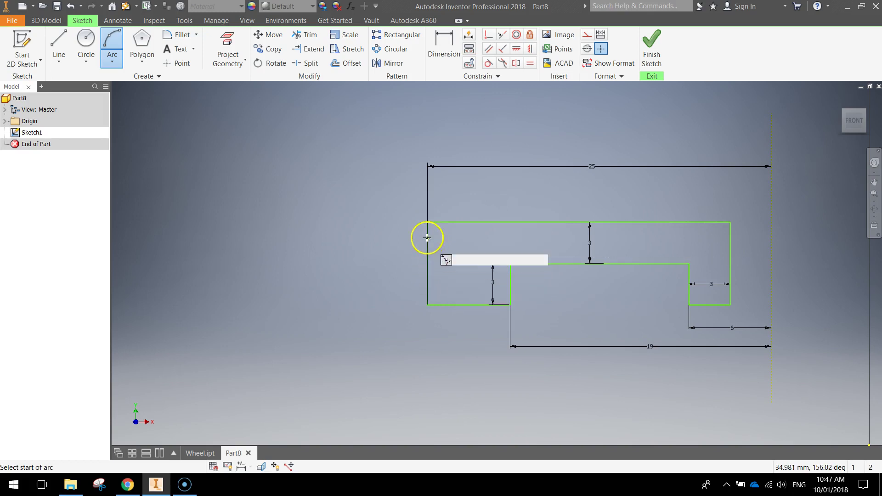
left_click(428, 223)
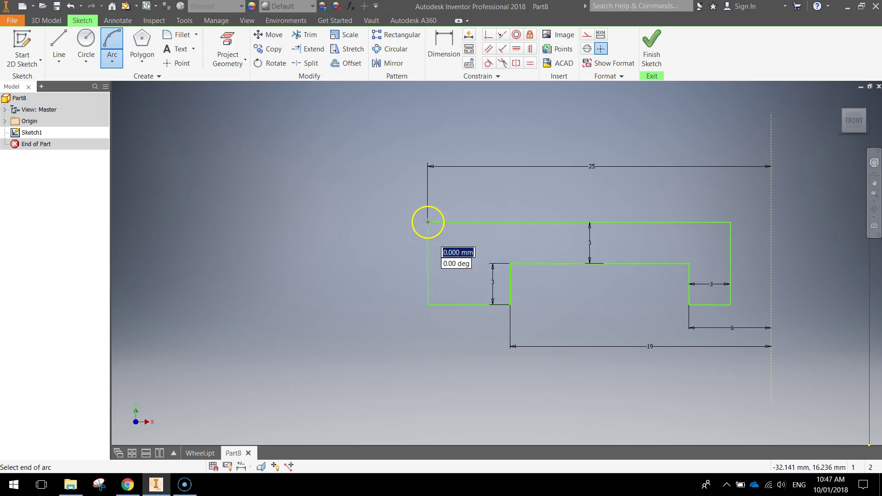
left_click(428, 305)
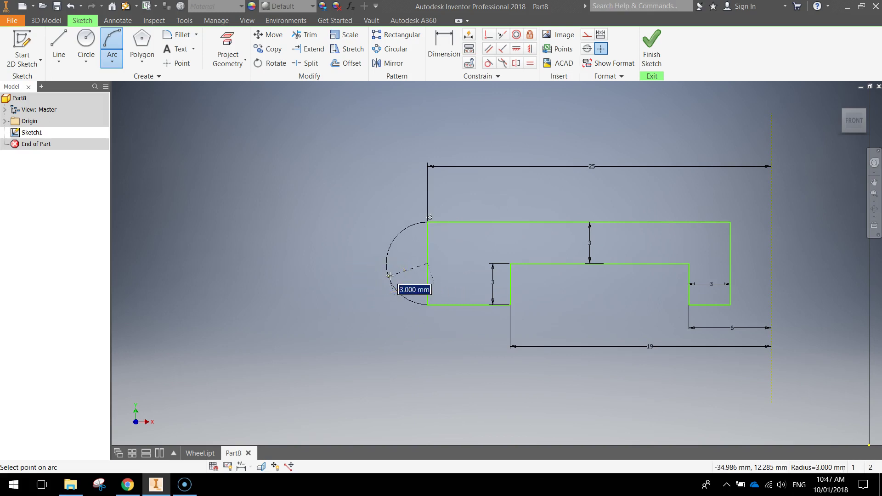
type("3")
key("Return")
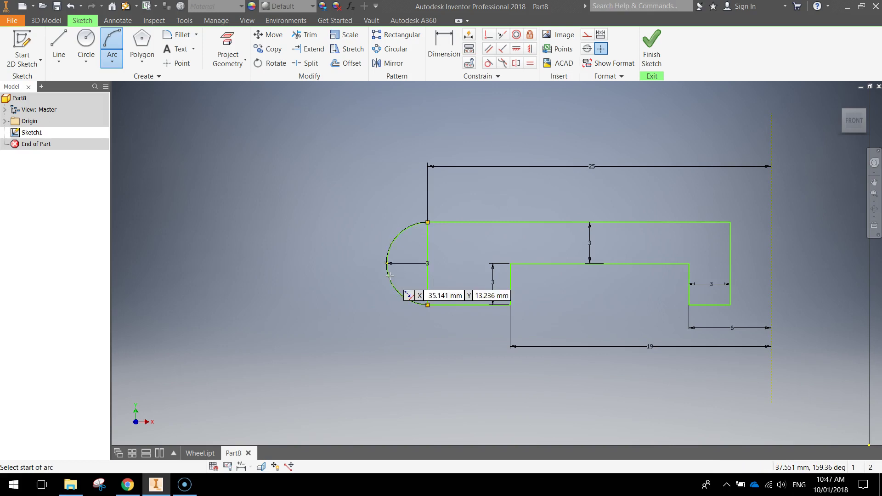
Step: Delete the profile's straight left vertical edge inside the arc
scroll(463, 375, "up", 3)
middle_click_drag(447, 363, 473, 437)
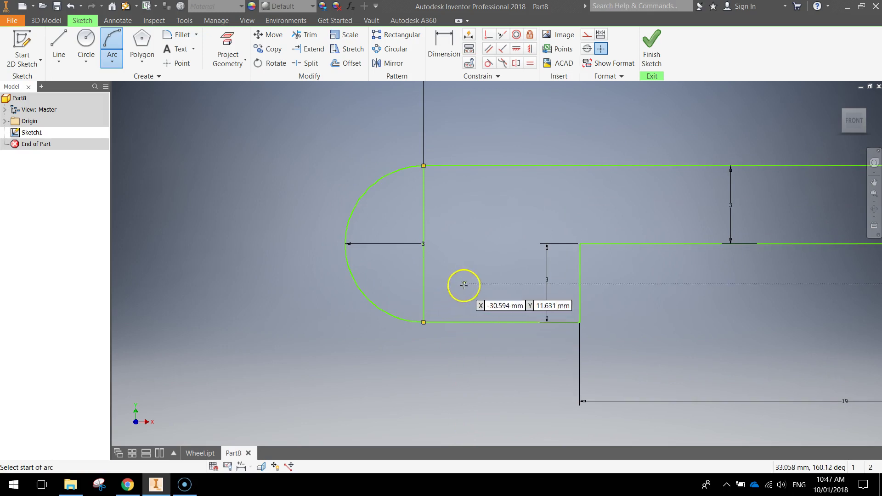
key("Escape")
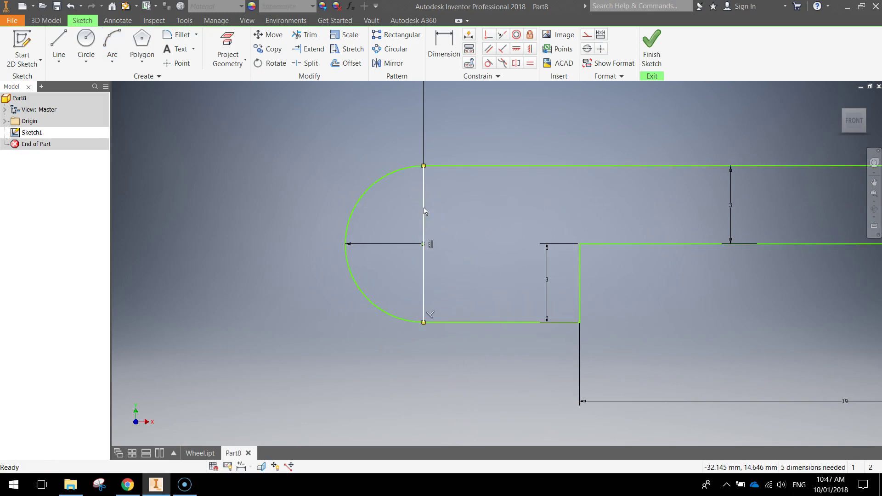
left_click(424, 211)
key("Delete")
Step: Fillet the notch's two upper corners and two lower corners with a 1.5 mm radius
scroll(481, 420, "up", 3)
middle_click_drag(493, 413, 405, 387)
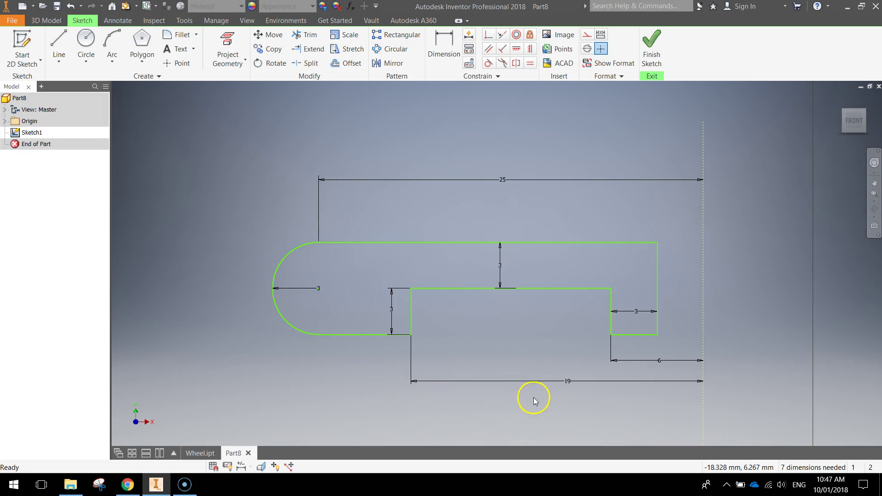
left_click(181, 36)
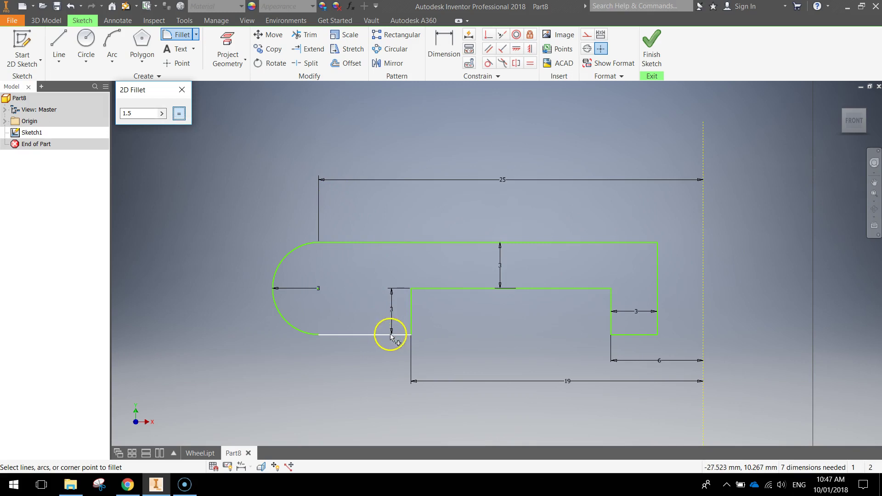
left_click(391, 335)
left_click(412, 313)
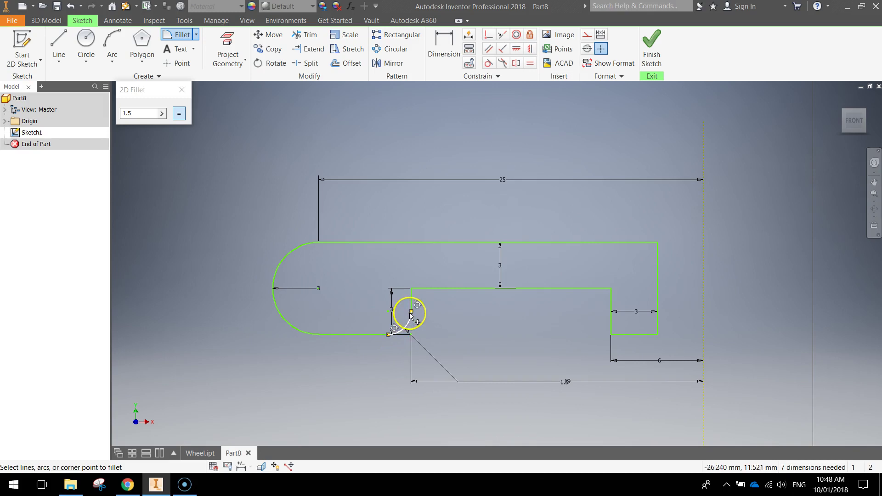
left_click(418, 289)
left_click(597, 289)
left_click(611, 300)
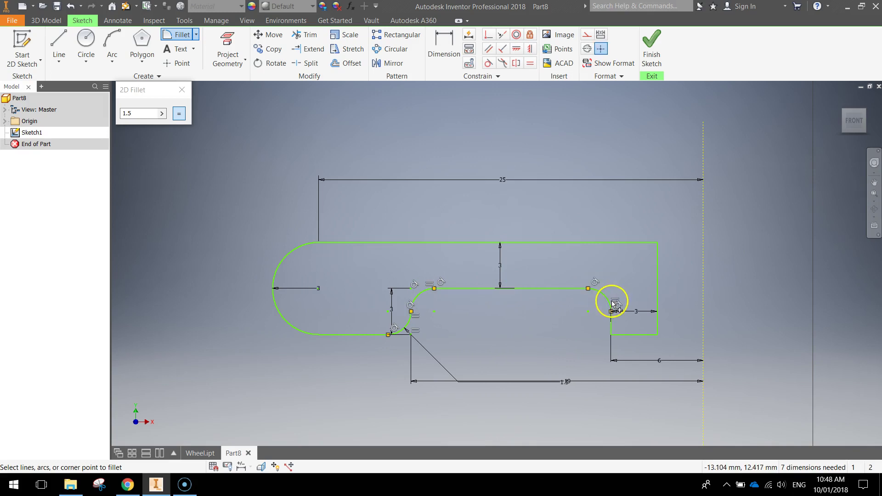
left_click(611, 327)
left_click(618, 334)
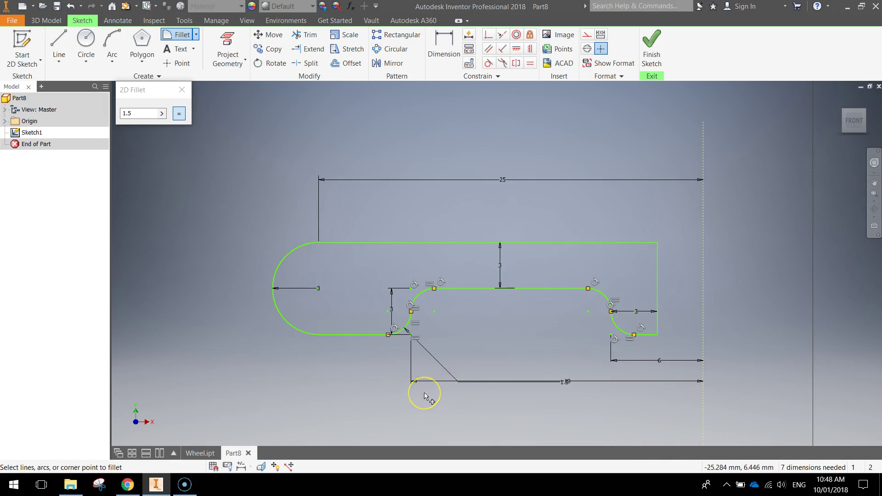
key("Escape")
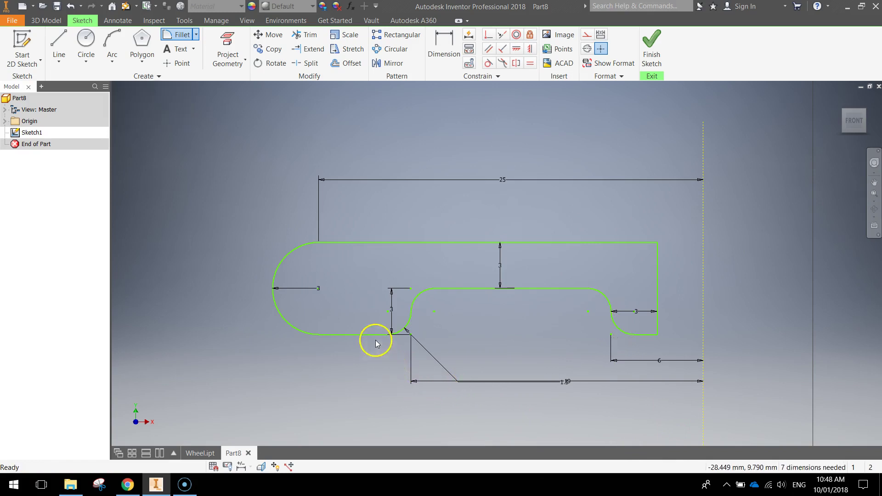